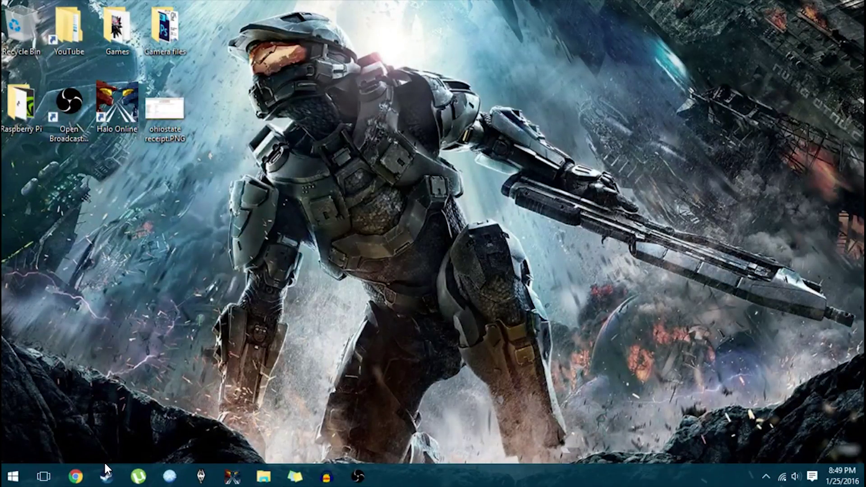
Load the router admin page at 192.168.1.1 in Chrome, reaching its login prompt
mouse_move(78, 472)
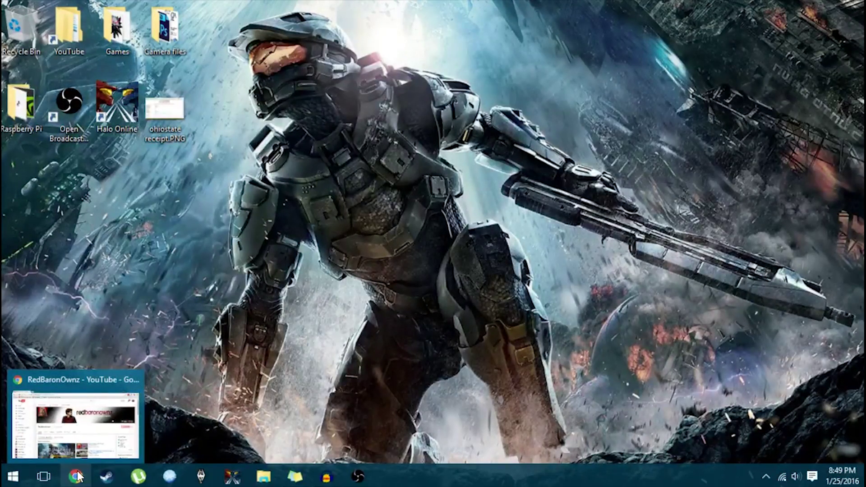
click(77, 476)
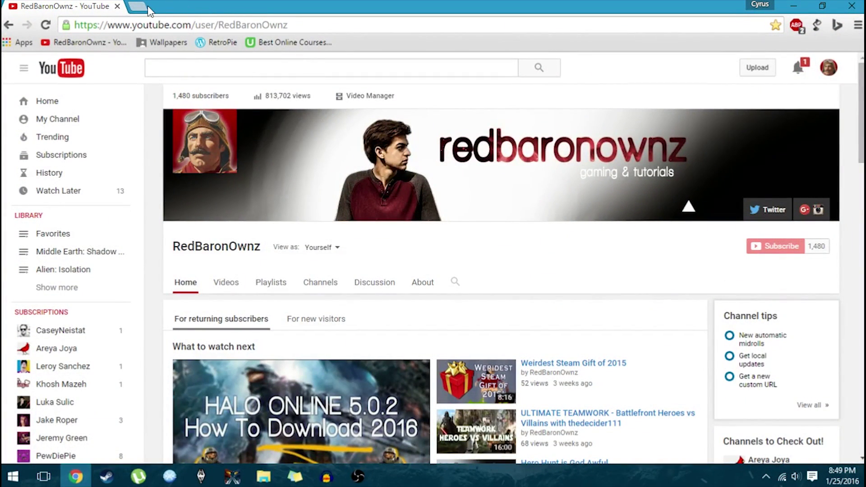
click(173, 26)
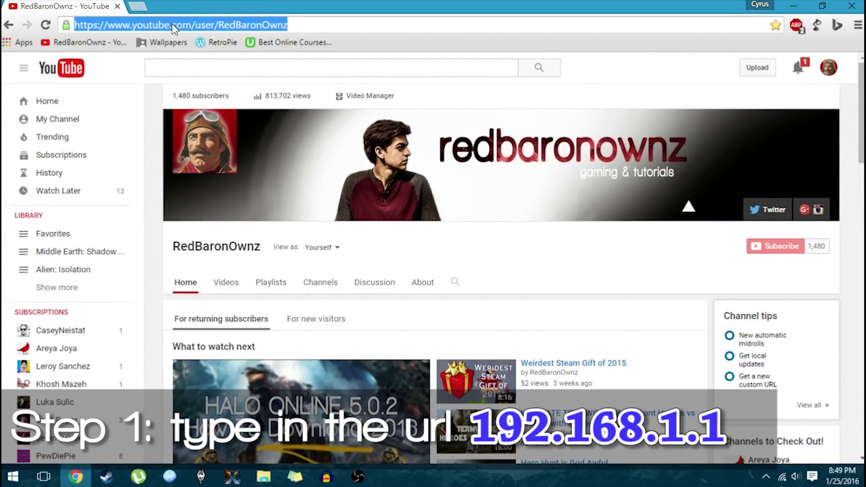
text(192.168.1.1)
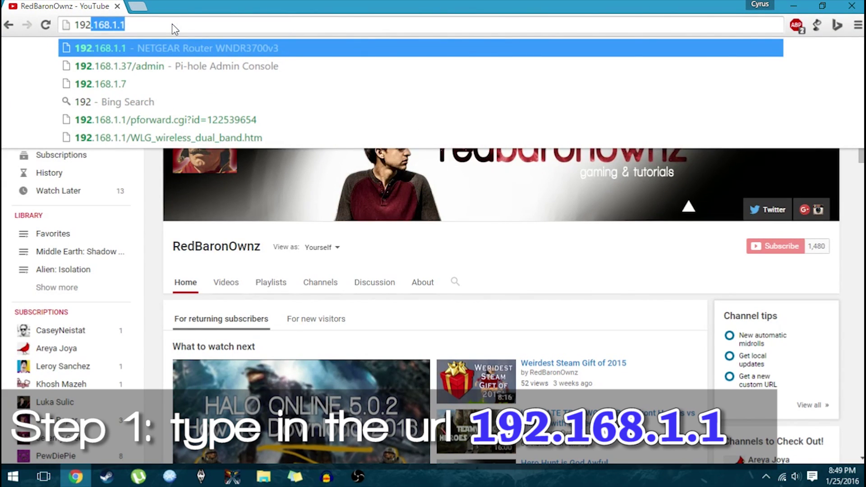
key(Right)
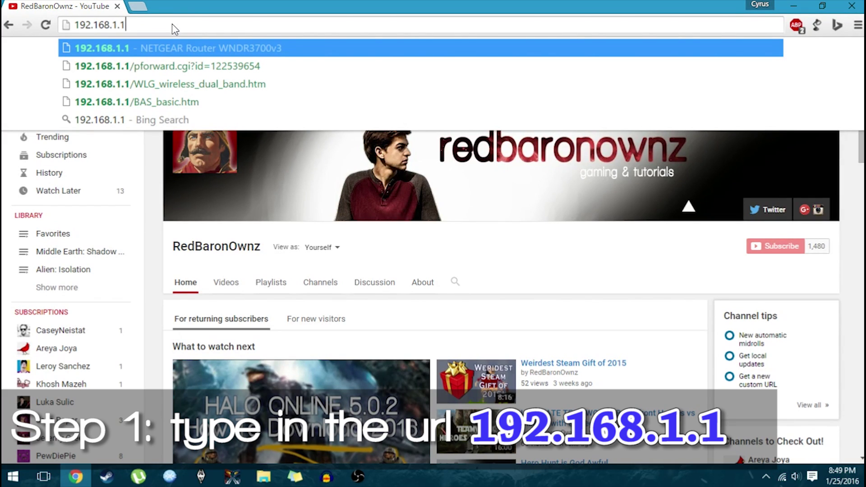
key(Return)
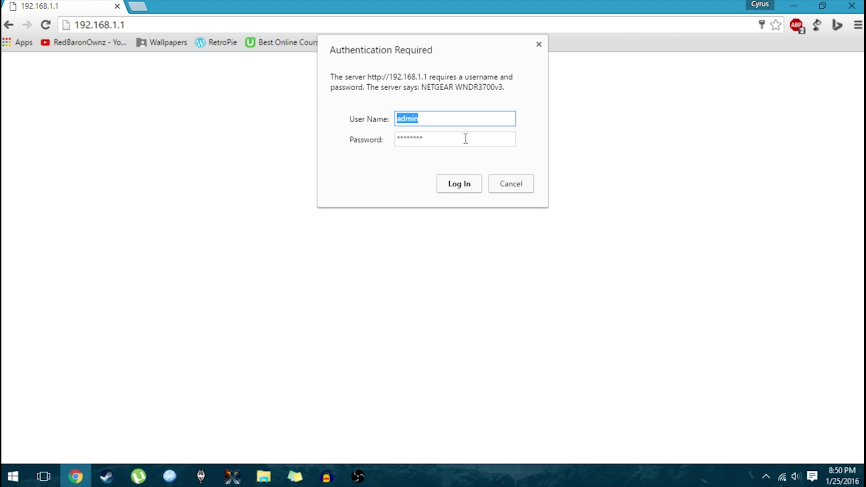
Log in and open a new custom service under Advanced Setup > Port Forwarding / Port Triggering
click(474, 189)
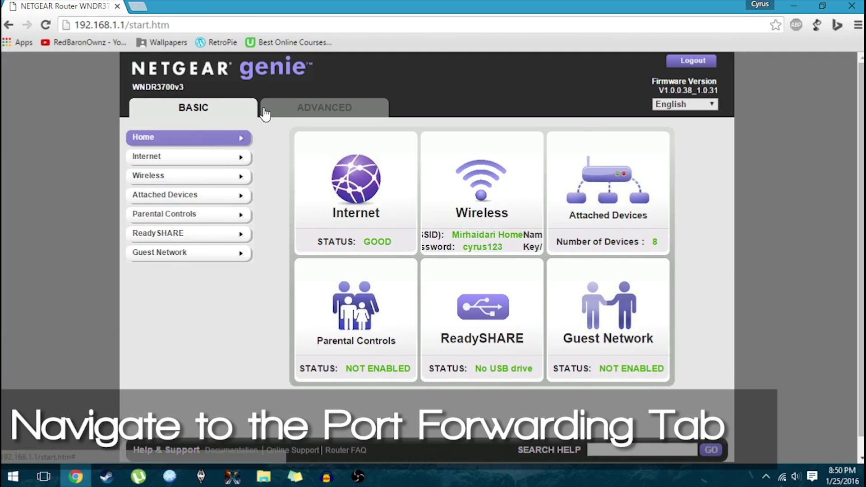
click(288, 111)
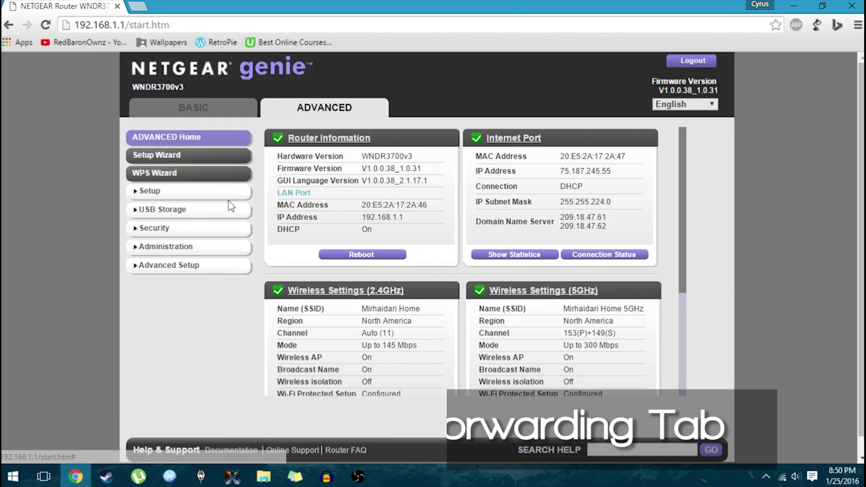
click(179, 270)
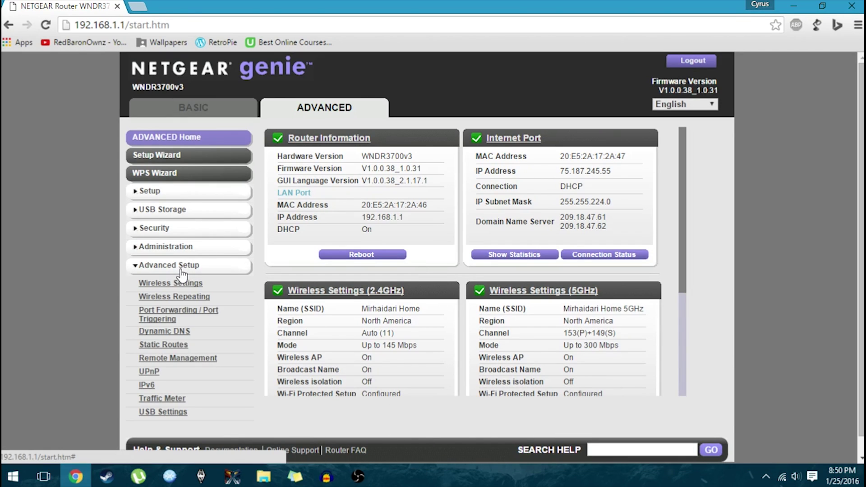
click(166, 319)
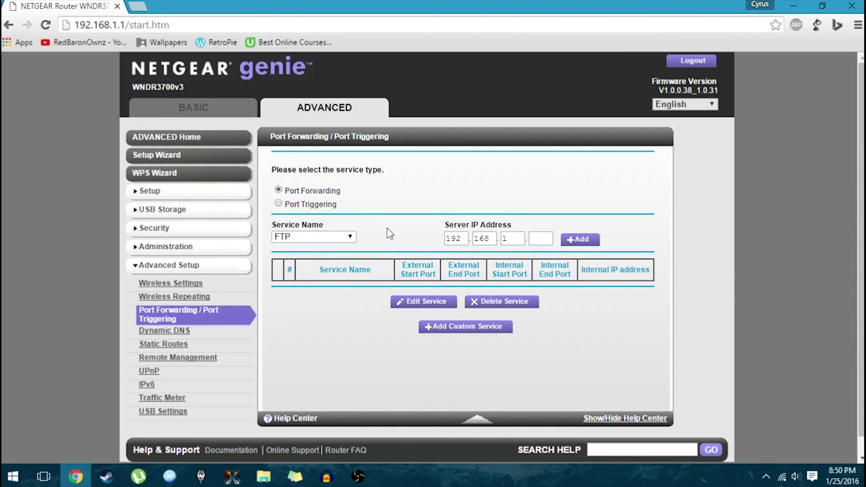
click(463, 329)
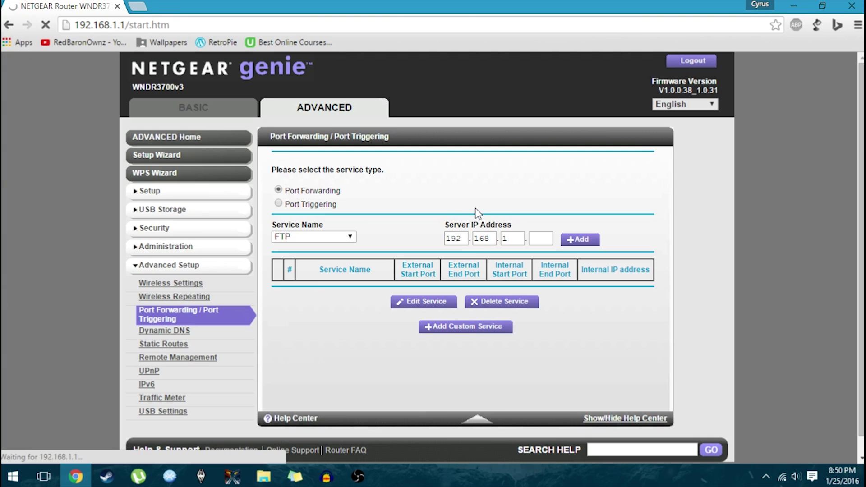
Name the new service 'Halo Online Server 1' with service type TCP
click(482, 196)
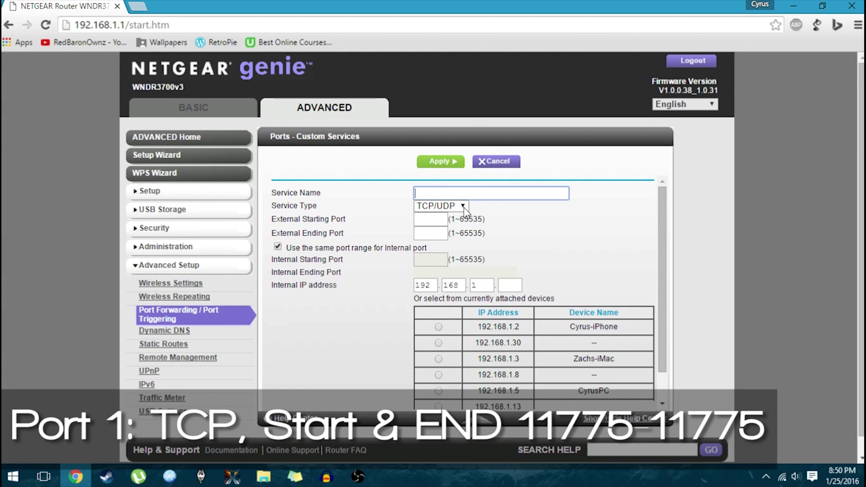
click(463, 206)
click(458, 227)
text(Halo Onli)
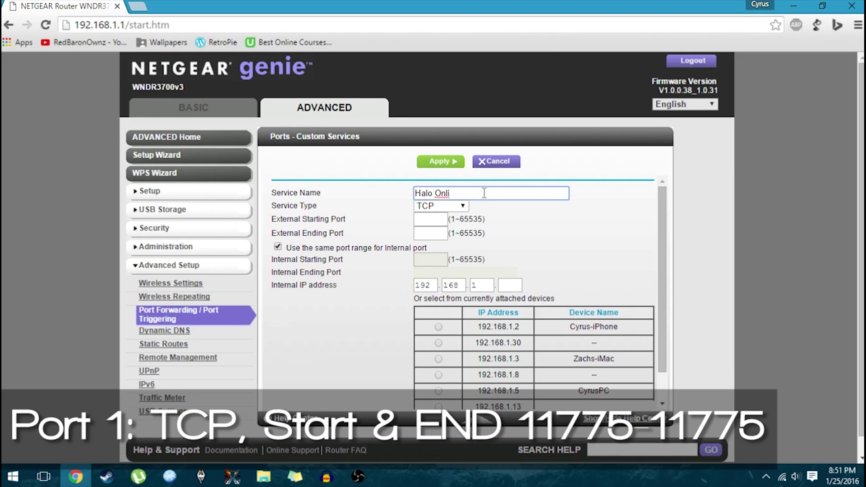
text( ne Server 1)
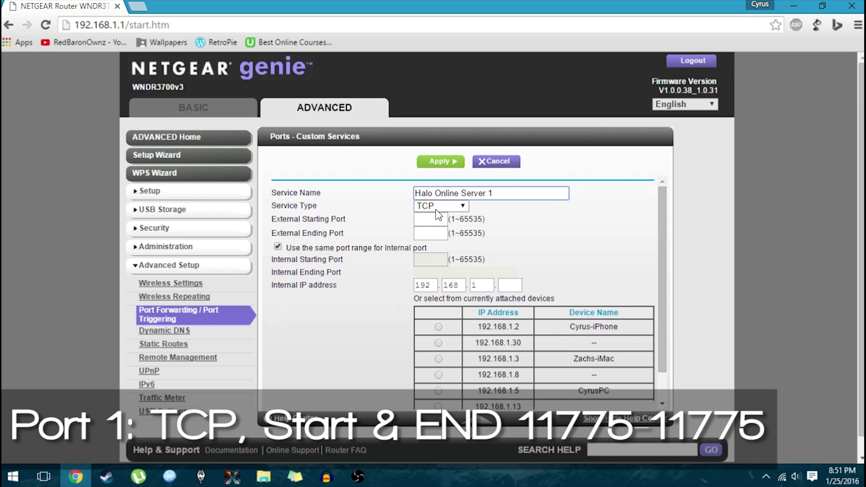
Set ports 11775–11775, forward them to 192.168.1.5, and apply the rule
click(436, 225)
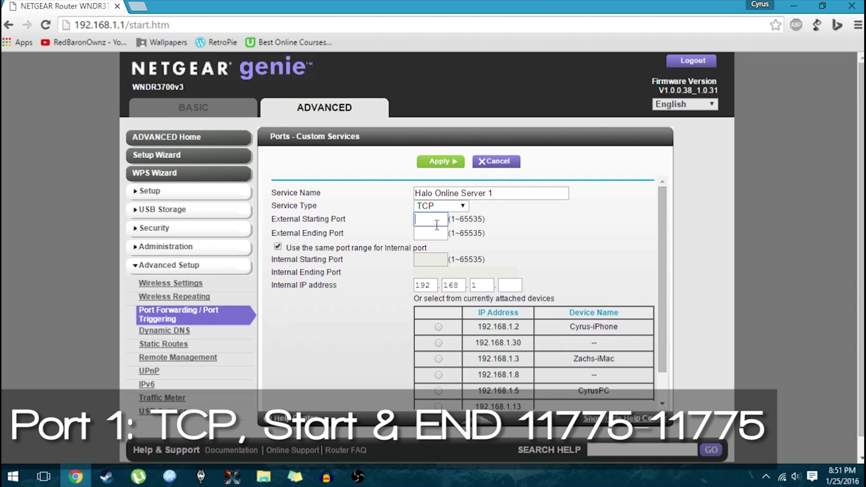
text(11775)
click(438, 239)
text(11775)
click(510, 249)
scroll(513, 275, down, 1)
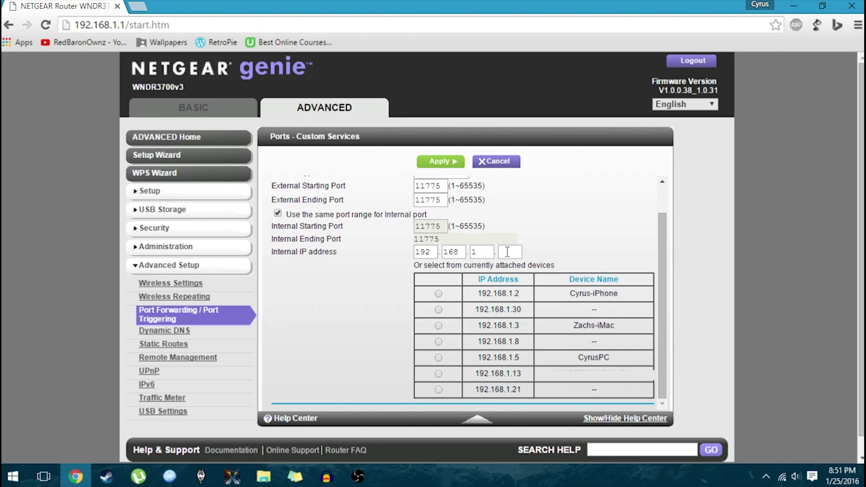
scroll(518, 251, down, 1)
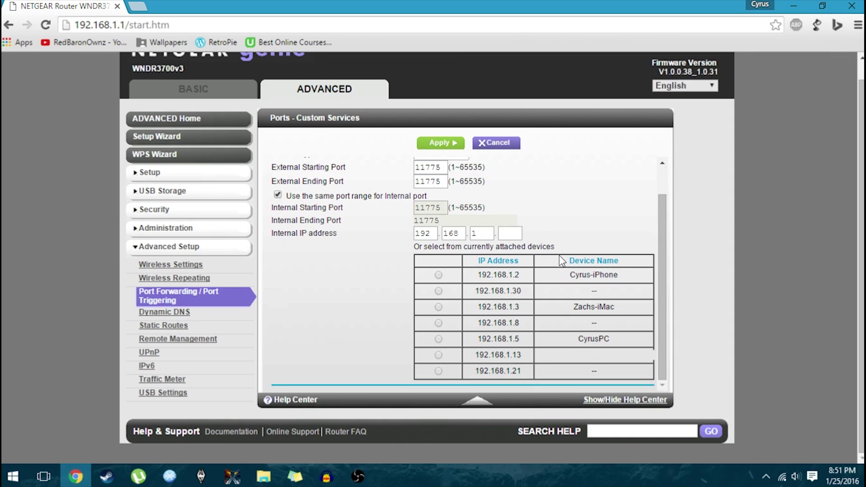
click(439, 339)
scroll(621, 323, up, 3)
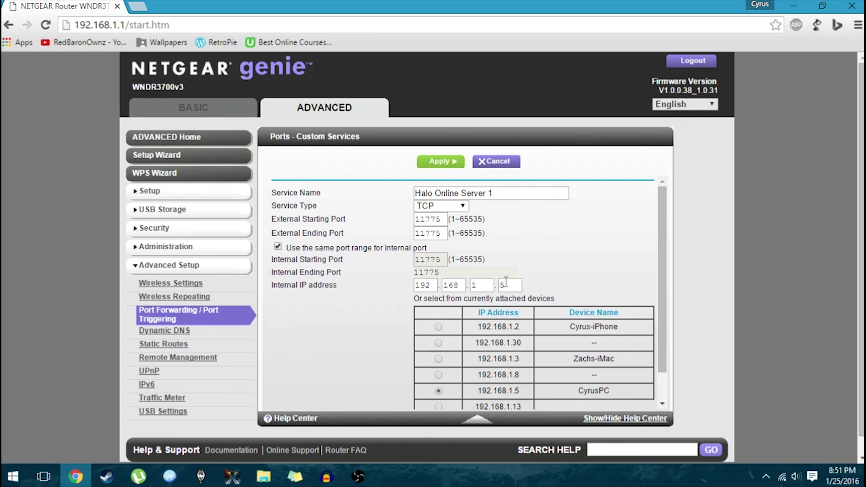
click(450, 164)
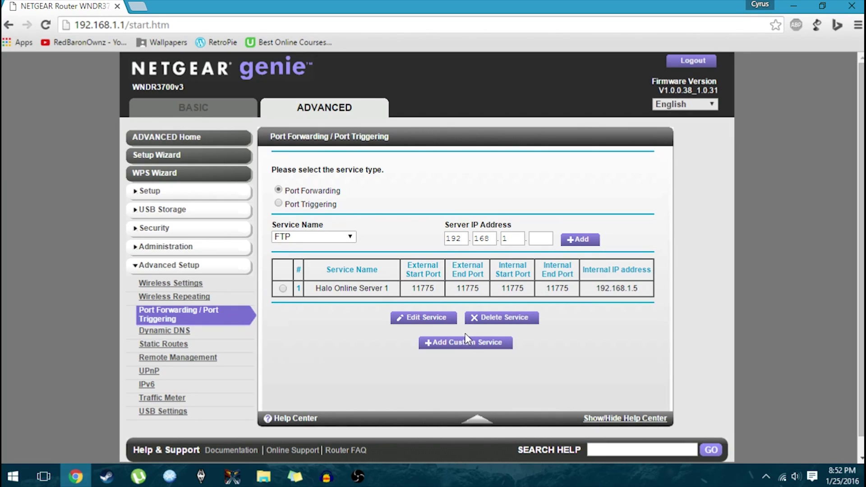
Add a second custom service named 'Halo Online Server 2' with service type UDP
click(457, 349)
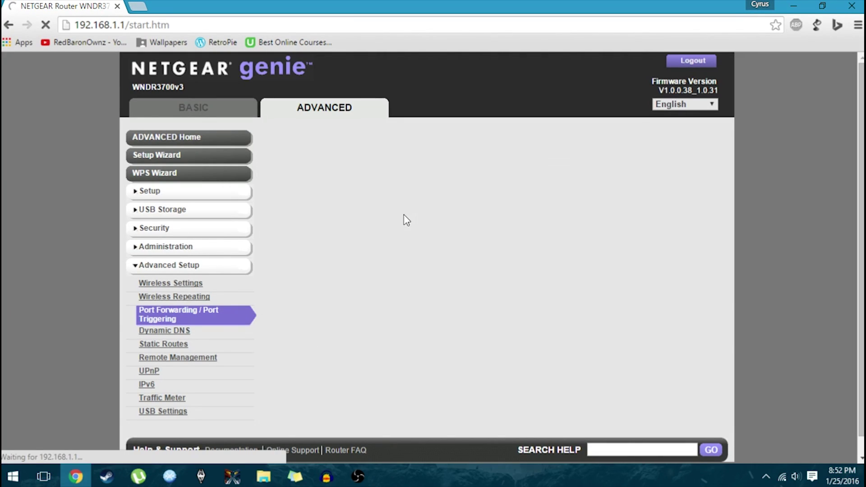
click(470, 193)
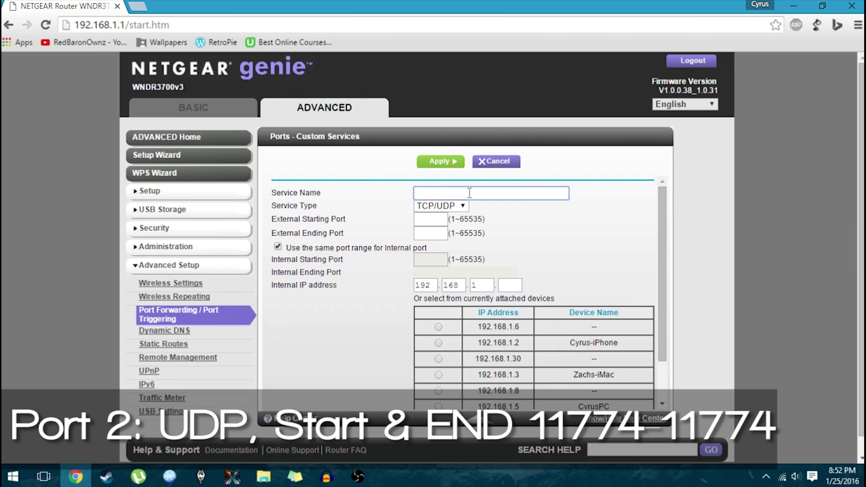
text(Ha)
key(Down)
key(Down)
key(Return)
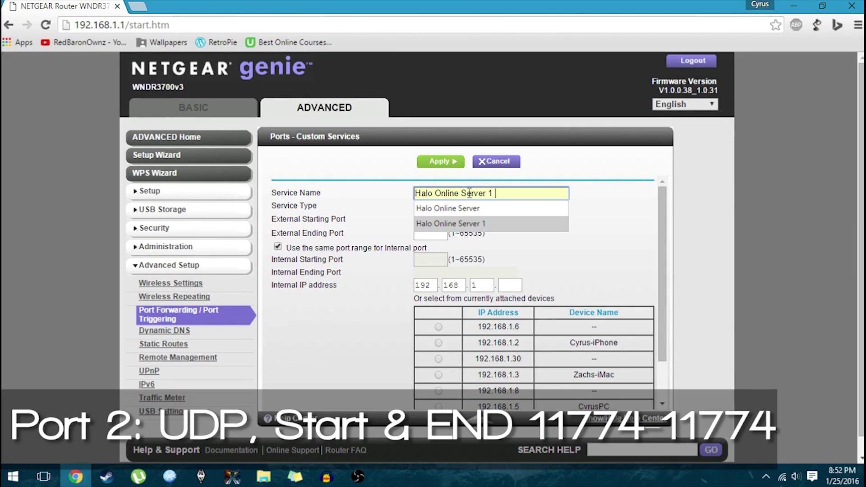
key(BackSpace)
key(BackSpace)
text(2)
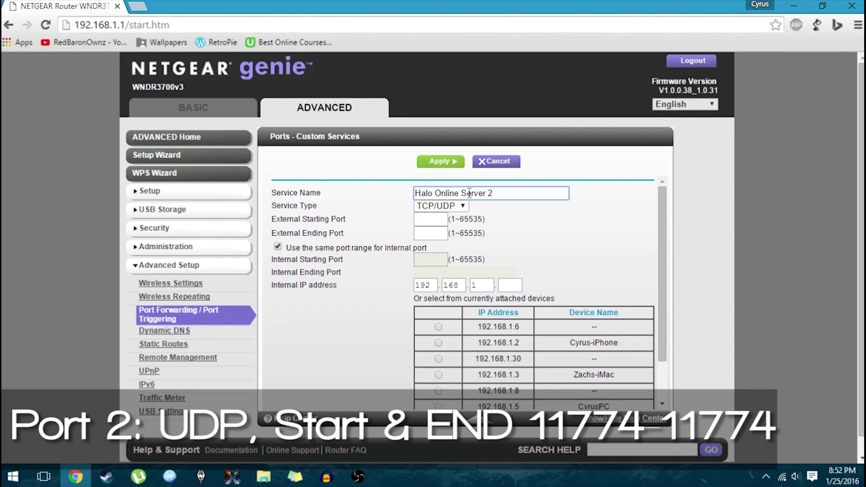
click(441, 205)
click(446, 231)
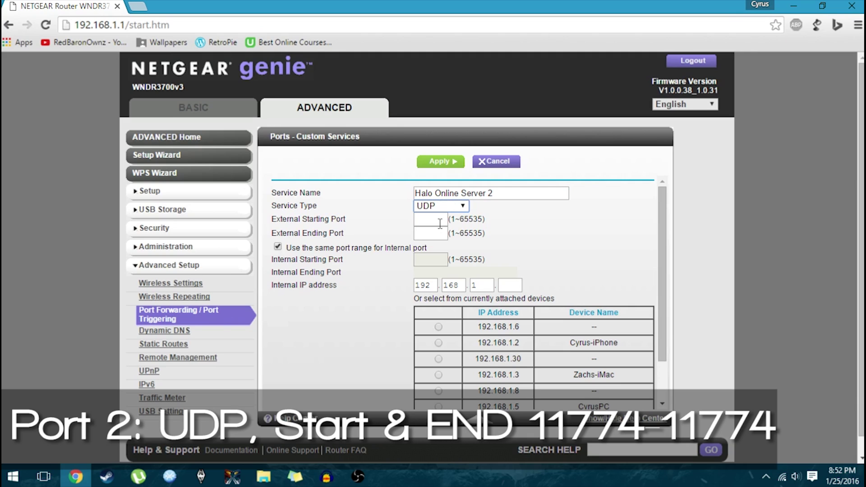
Set port 11774, forward it to 192.168.1.5, and apply the rule
click(439, 220)
text(117)
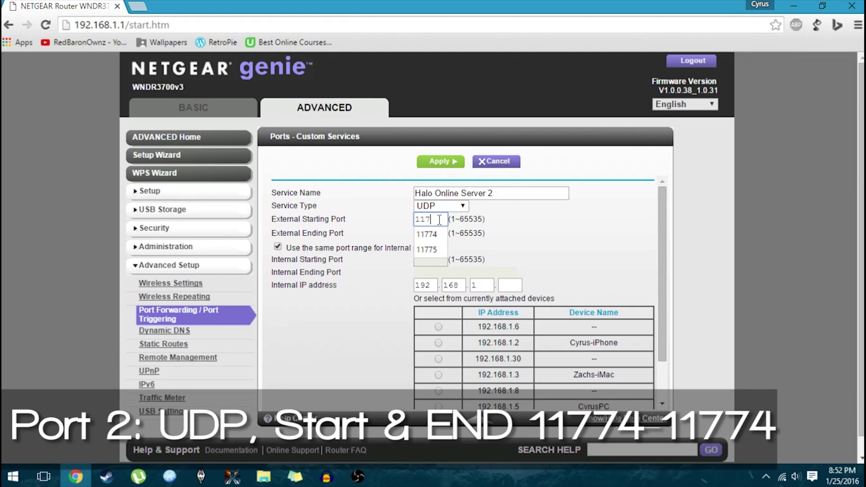
text(7)
click(431, 234)
click(433, 233)
text(11774)
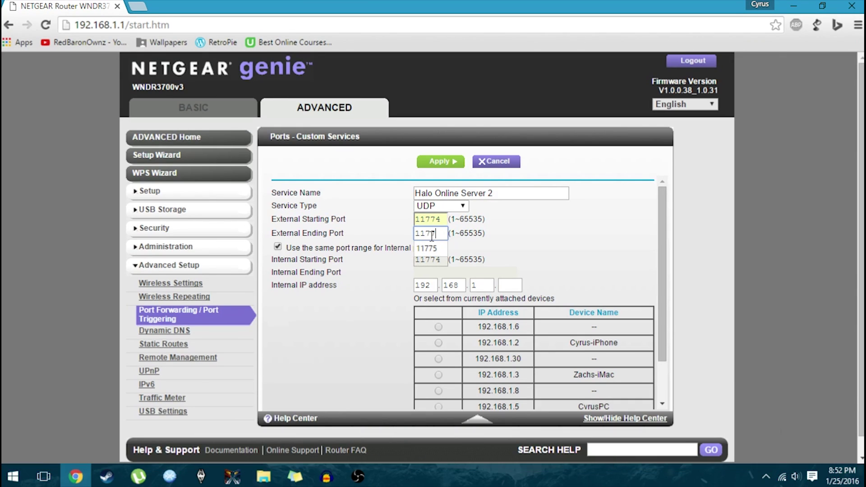
scroll(513, 284, down, 1)
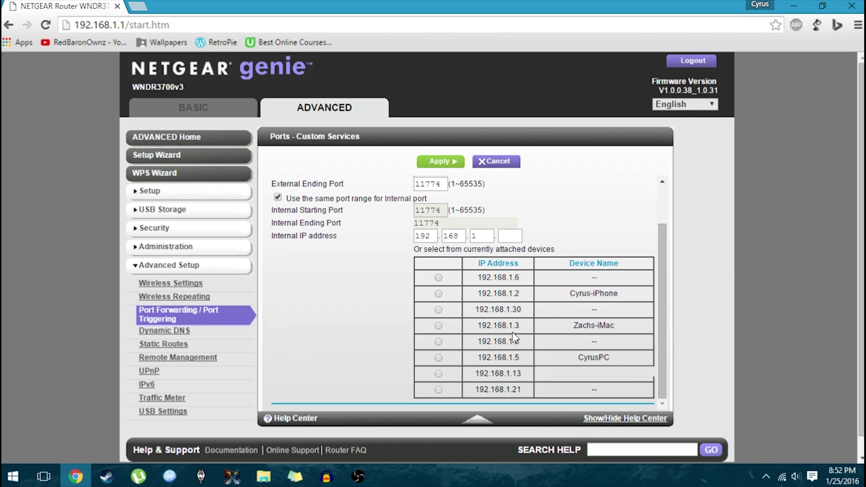
click(438, 358)
scroll(577, 271, down, 1)
click(454, 144)
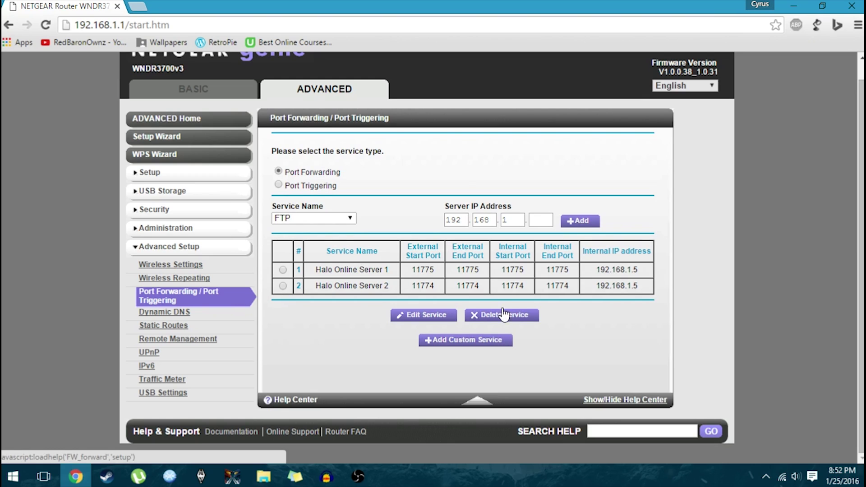
Add a third UDP custom service named 'Halo Online Server 3'
click(481, 342)
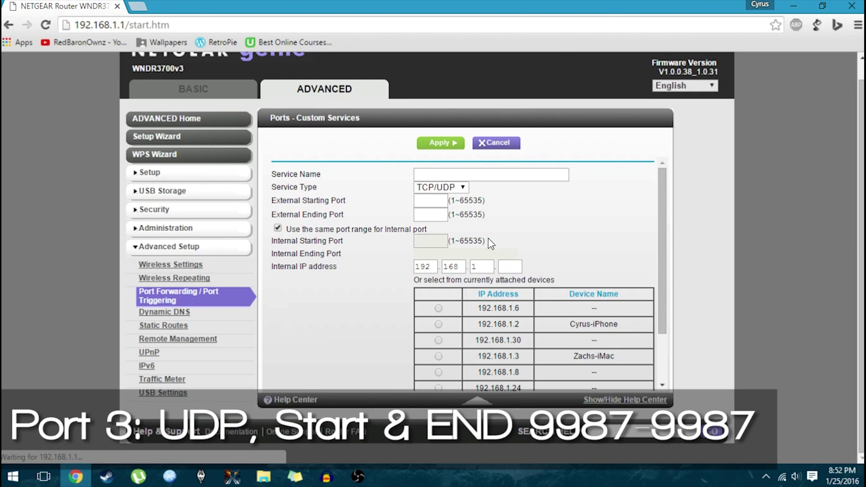
click(451, 187)
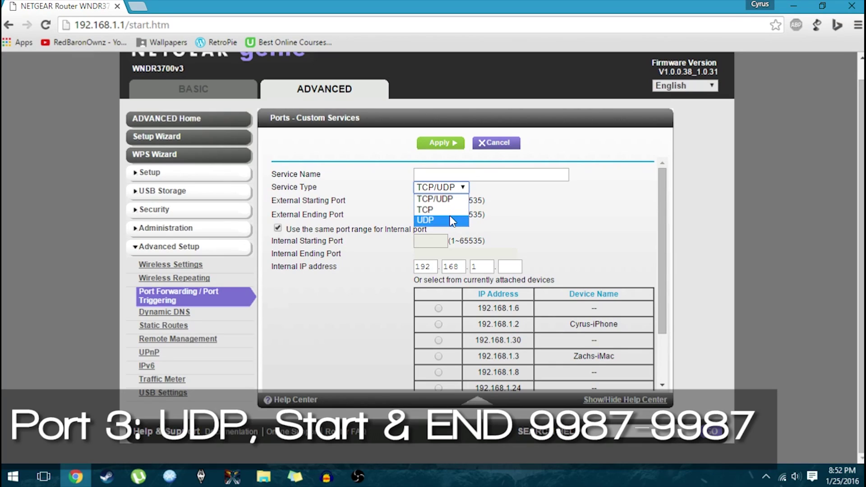
click(453, 220)
click(448, 172)
text(?)
key(BackSpace)
text(Halo)
key(Down)
key(Down)
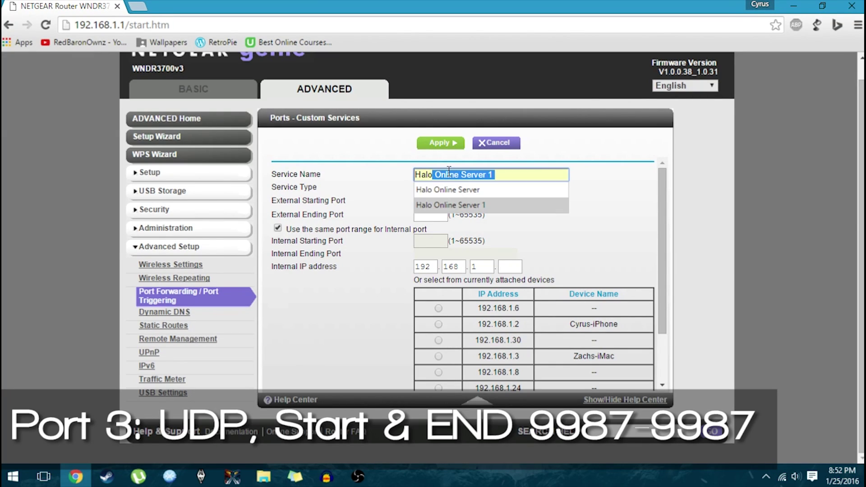
key(Return)
key(BackSpace)
text(3)
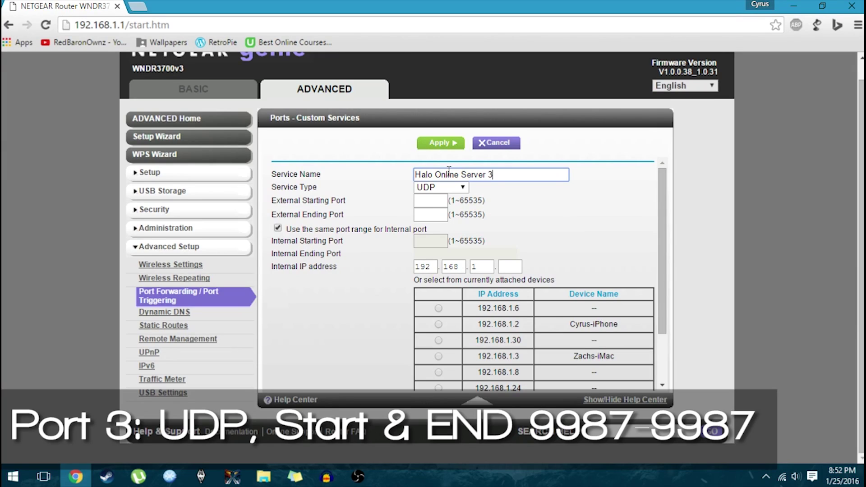
Set port 9987, forward it to 192.168.1.5, and apply the third rule
click(440, 201)
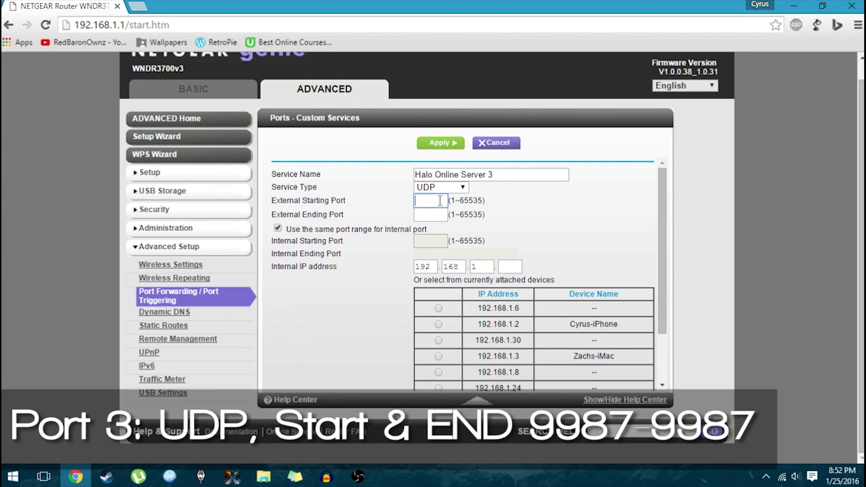
text(9978)
text(7)
click(435, 215)
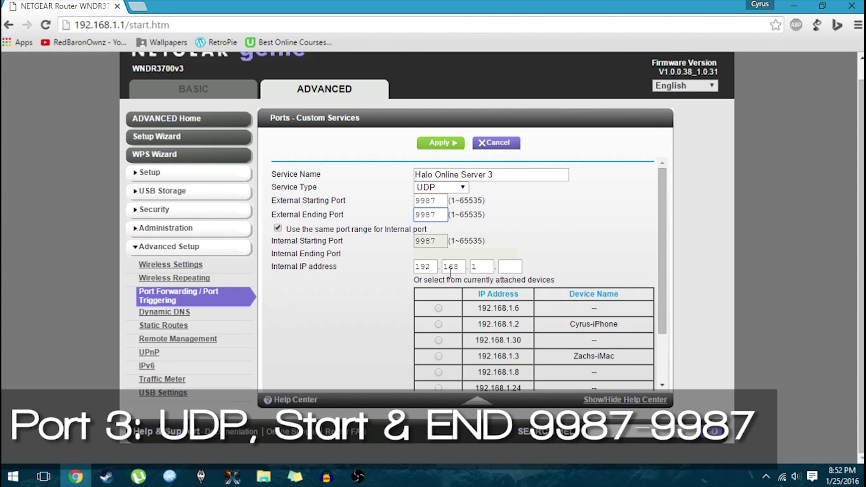
scroll(491, 270, down, 3)
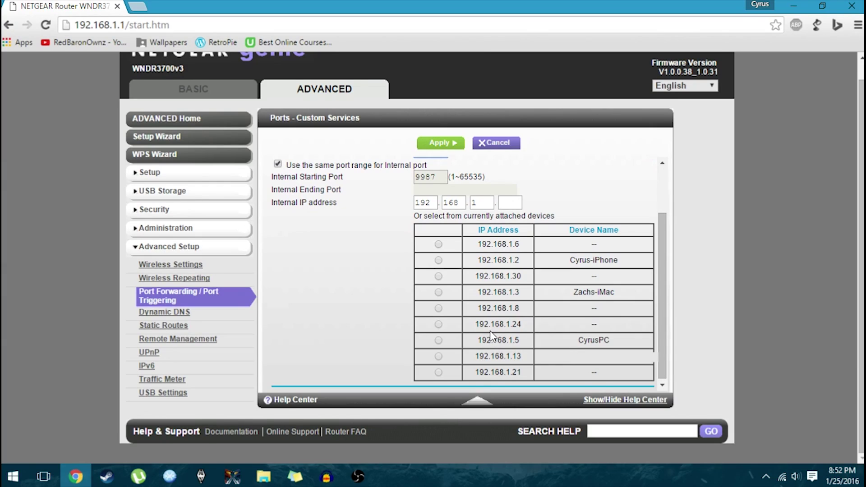
click(437, 340)
scroll(586, 293, up, 2)
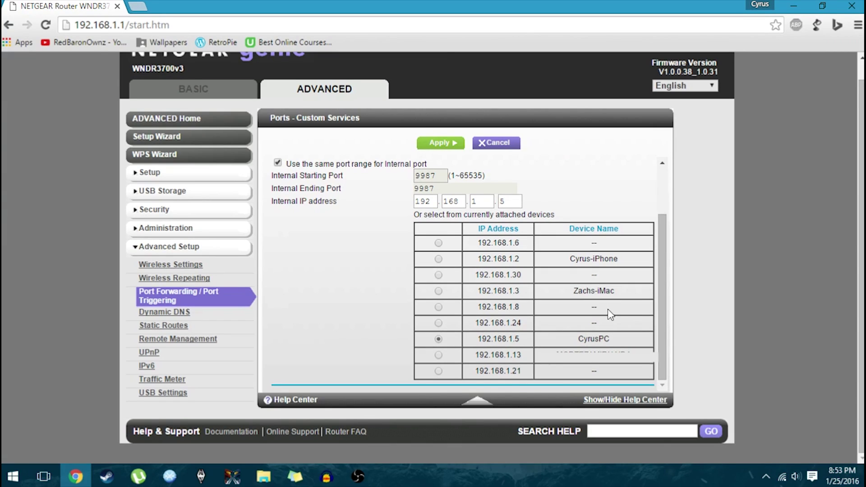
click(445, 142)
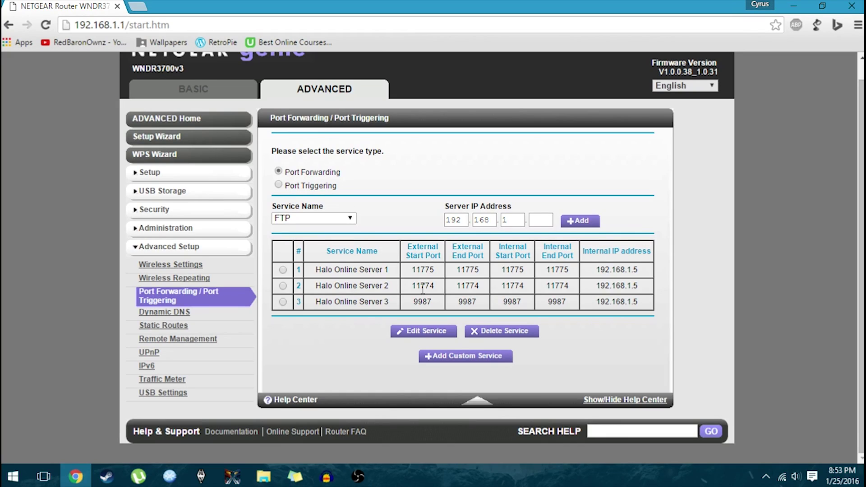
drag(640, 269, 595, 268)
click(611, 283)
Close Chrome and enter your own server name in the ElDewrito launcher's Settings
click(851, 5)
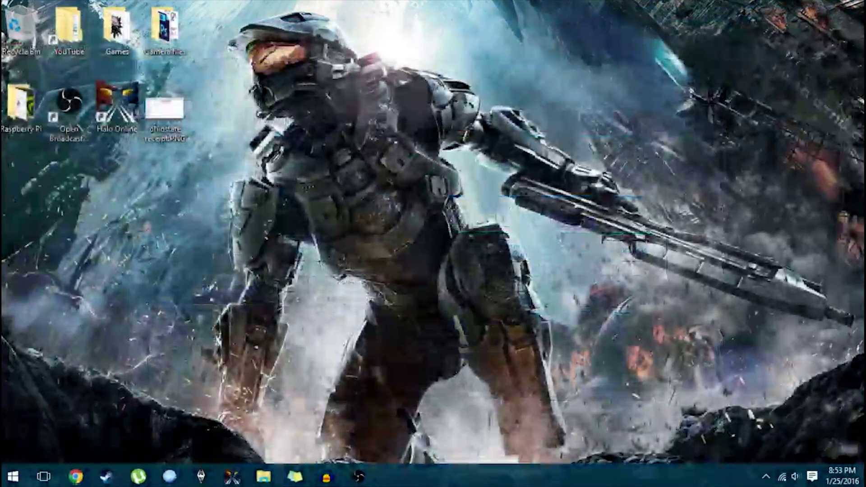
click(232, 476)
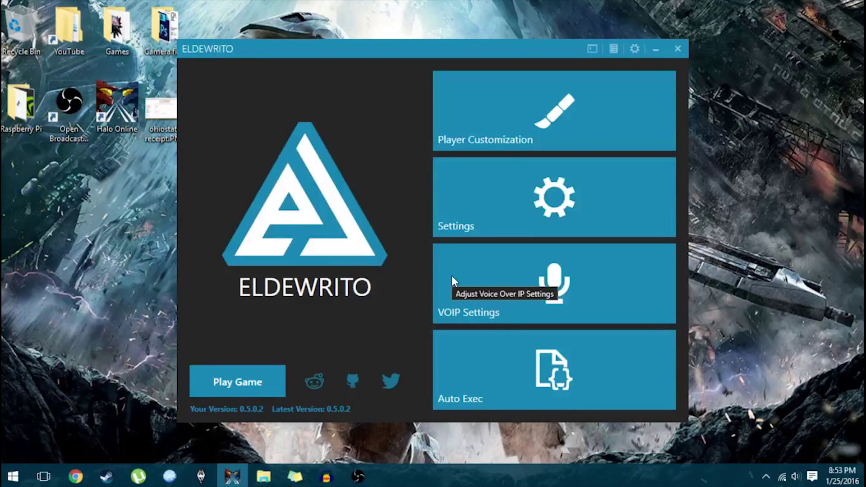
click(534, 205)
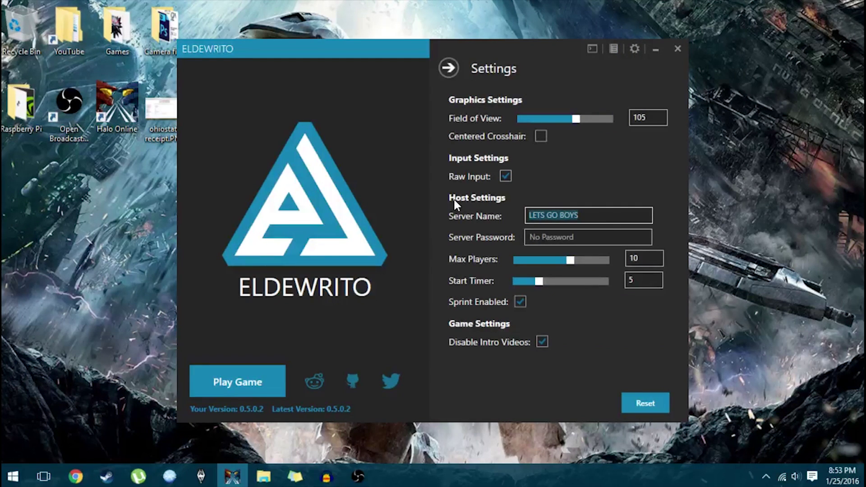
text(RedBar)
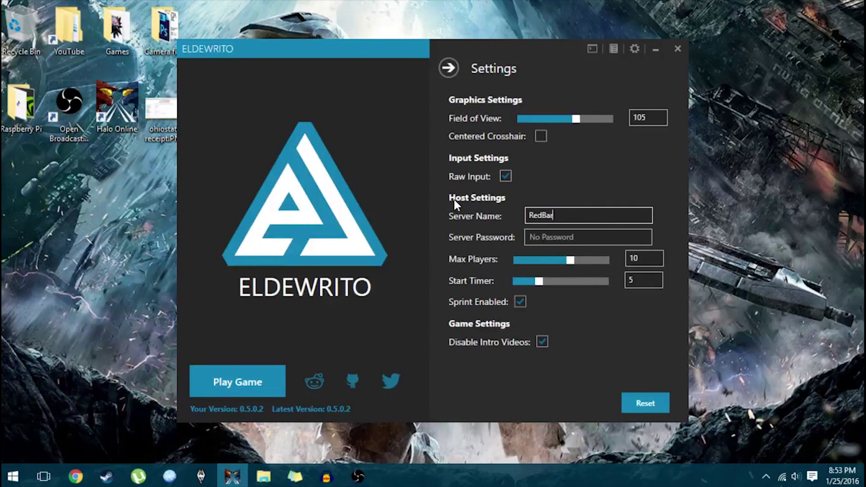
text(onOwnz's Server)
click(582, 237)
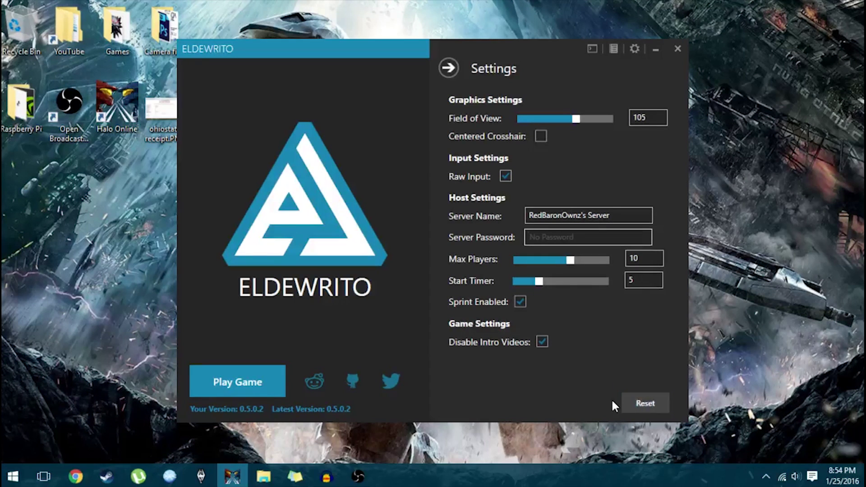
After the startup error, relaunch Halo Online as administrator and start the game
click(448, 68)
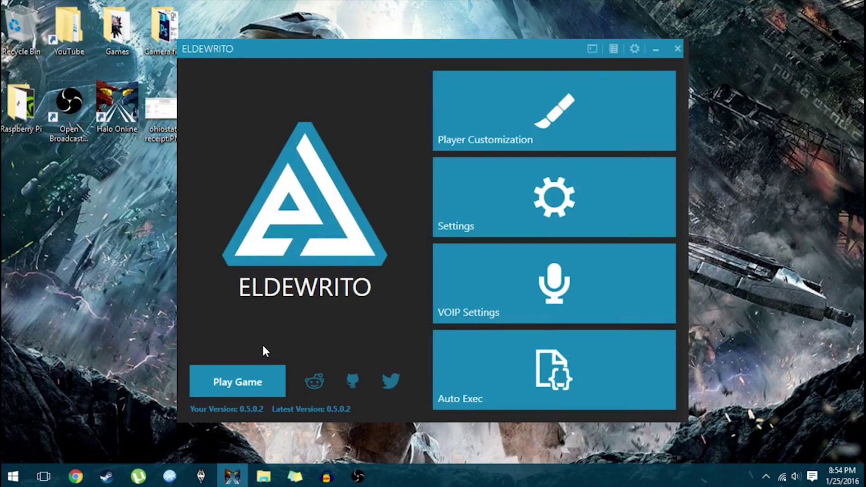
click(247, 380)
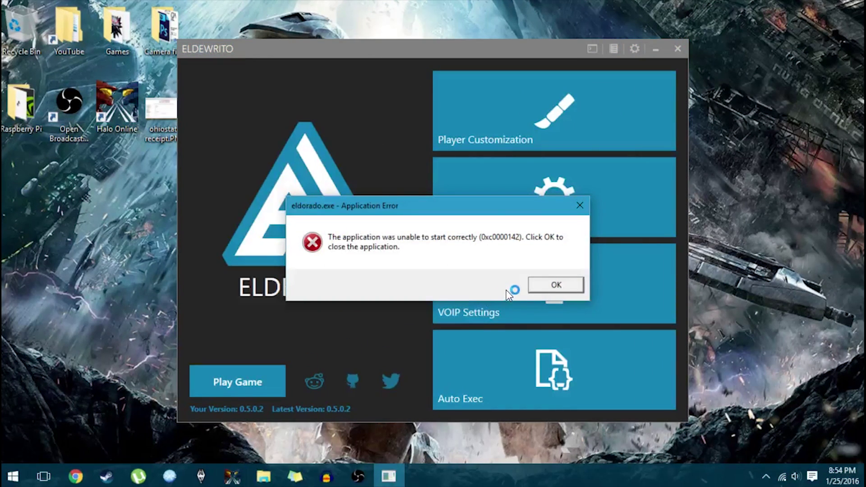
click(555, 284)
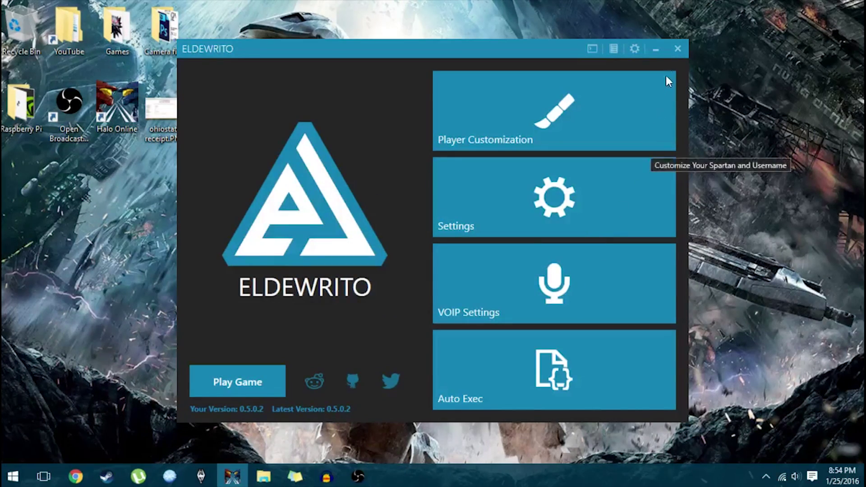
click(676, 48)
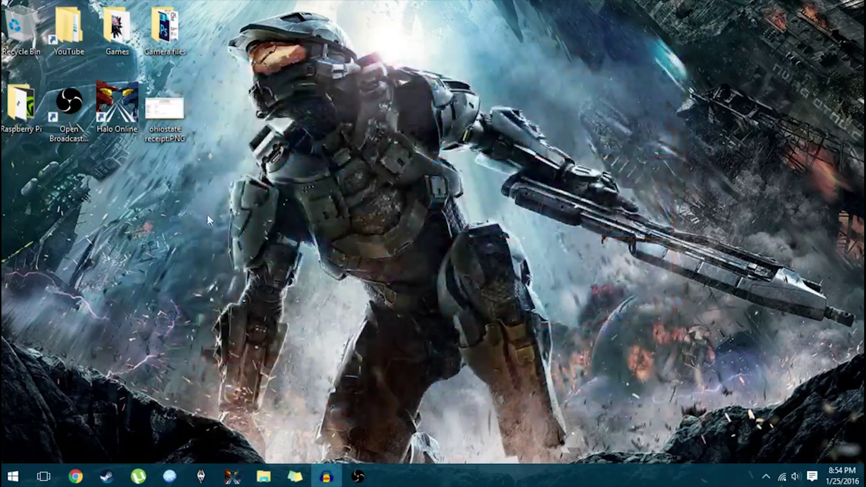
right_click(123, 113)
click(162, 134)
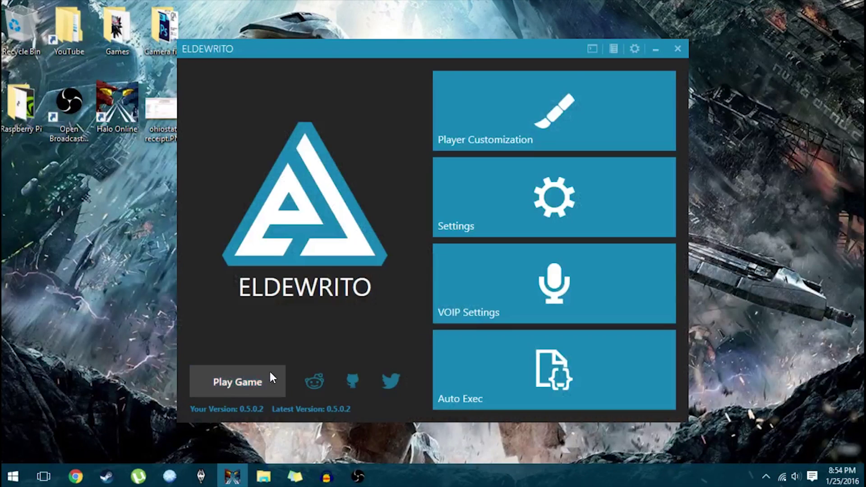
click(248, 379)
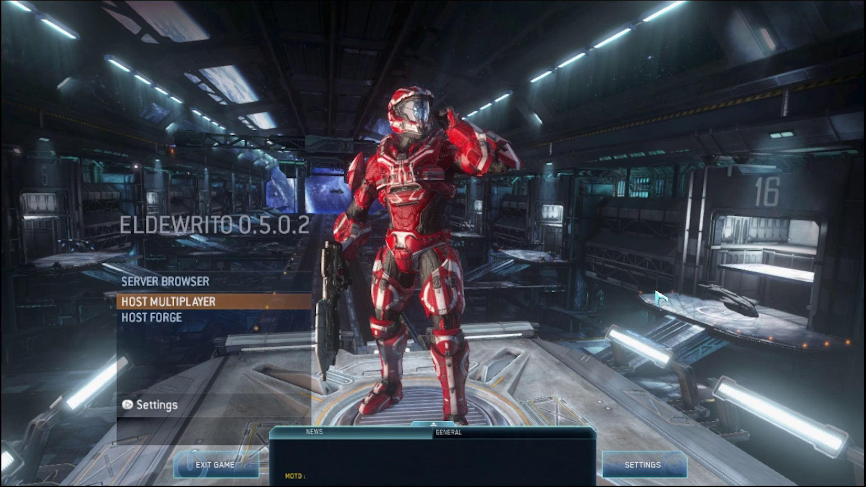
Set the lobby network to Online, host the game, and start the Team SWAT match
key(Return)
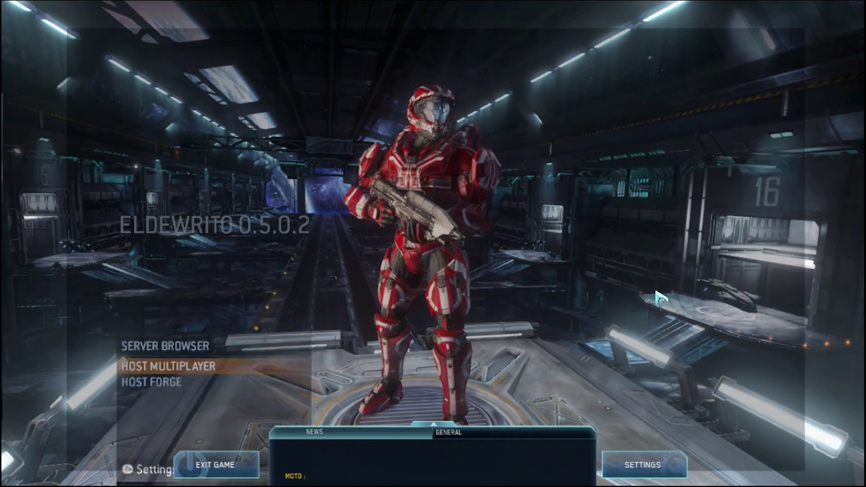
key(Up)
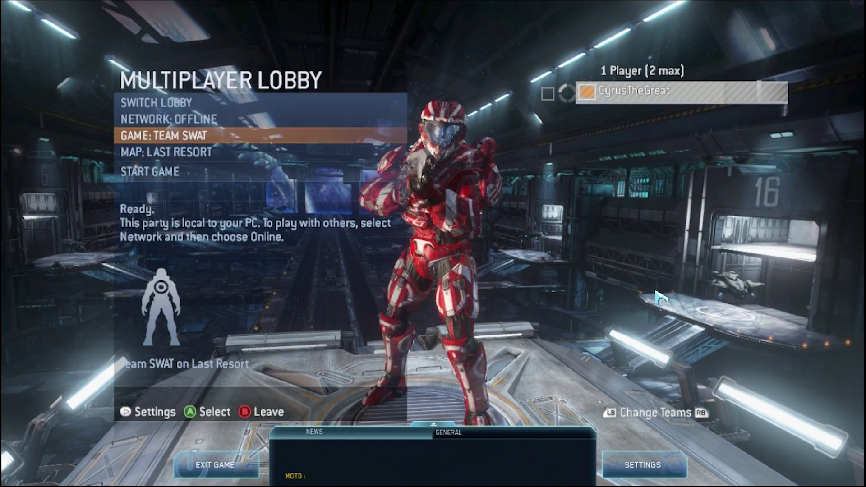
key(Up)
key(Return)
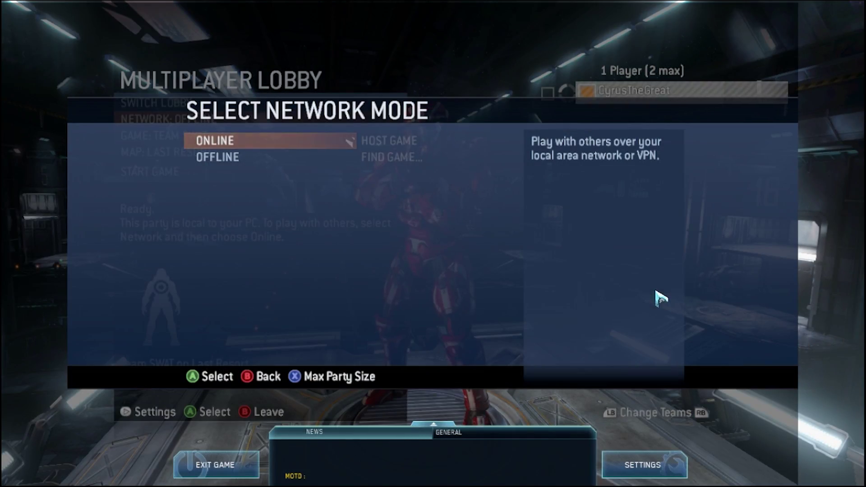
key(Return)
key(Return)
key(Down)
key(Down)
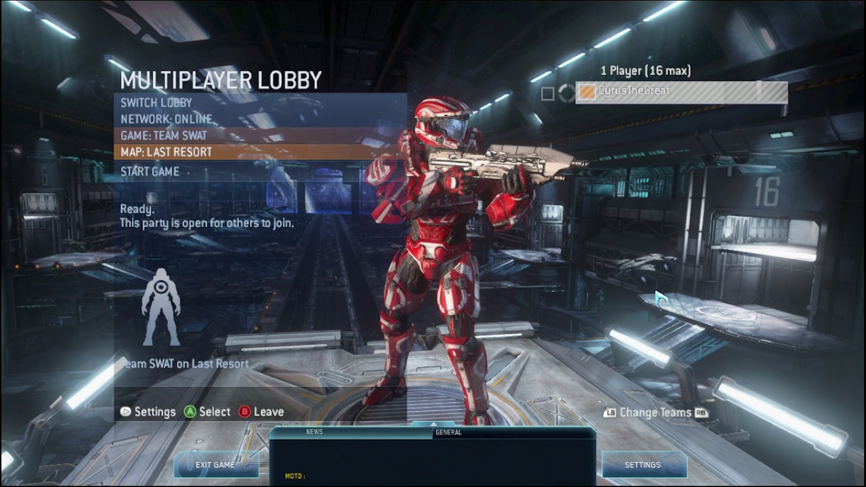
key(Up)
key(Up)
key(Down)
key(Down)
key(Down)
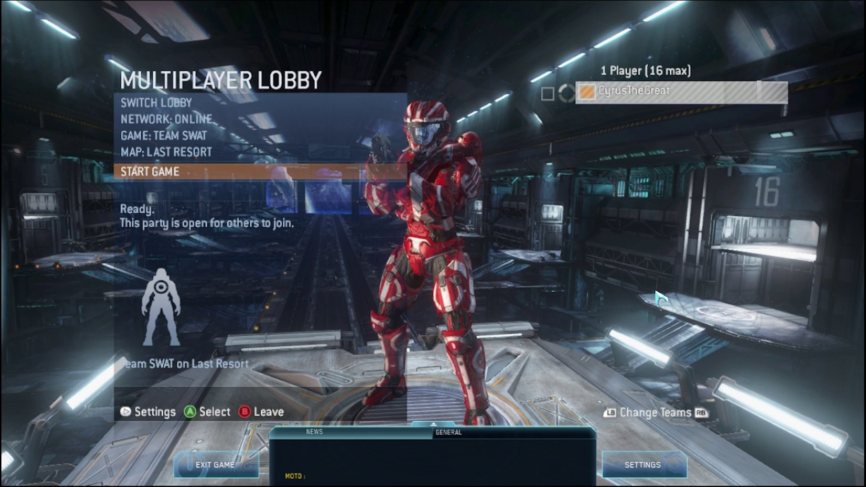
key(Return)
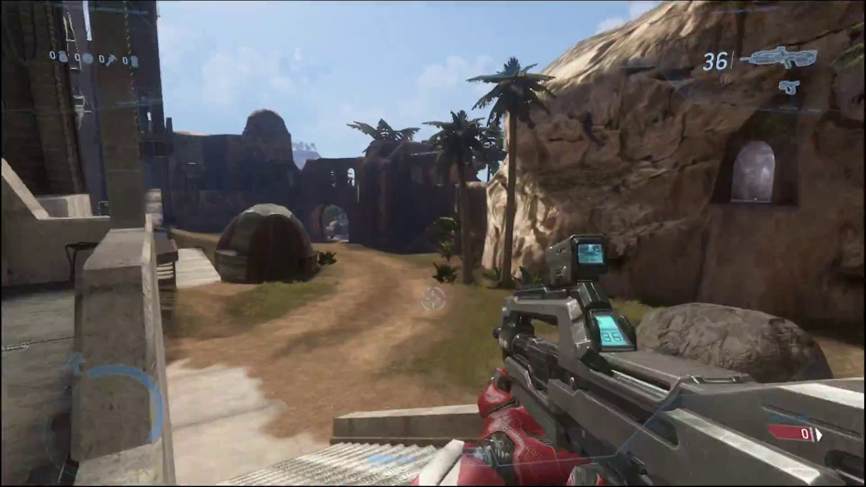
Toggle the console, walk into the corridor, and view the scoreboard of joined players
key(grave)
key(grave)
key(w)
key(w)
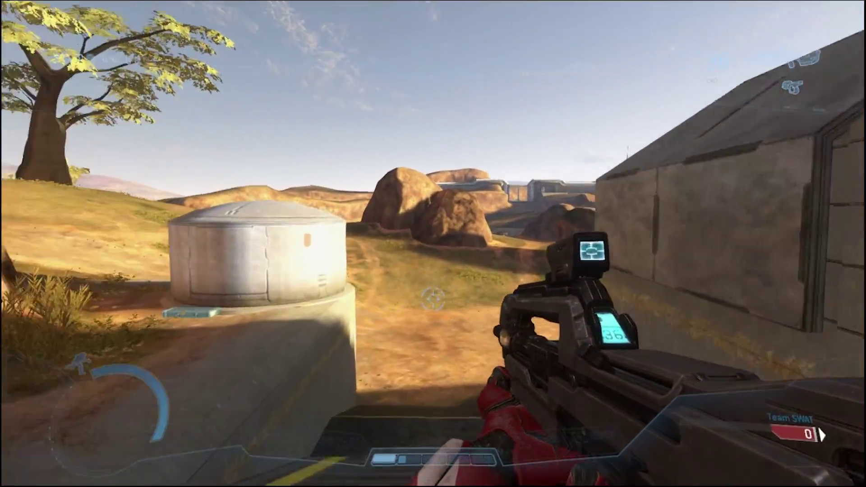
key(w)
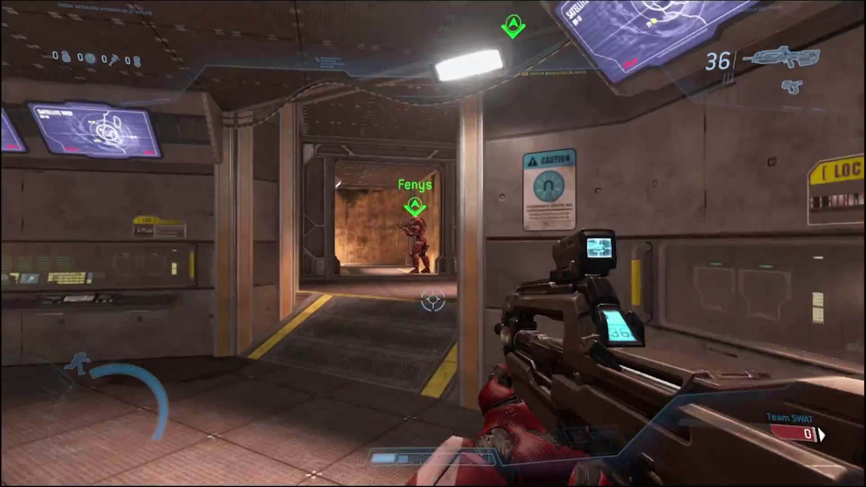
key(Tab)
key(Escape)
key(Escape)
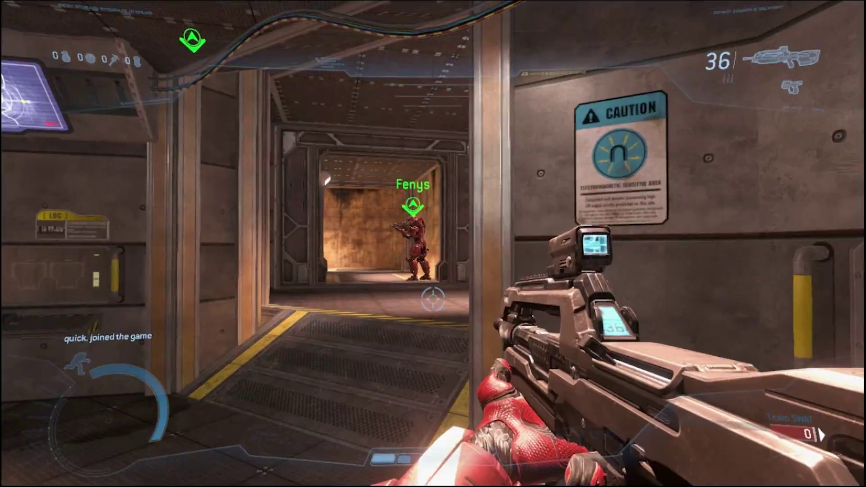
key(w)
key(w)
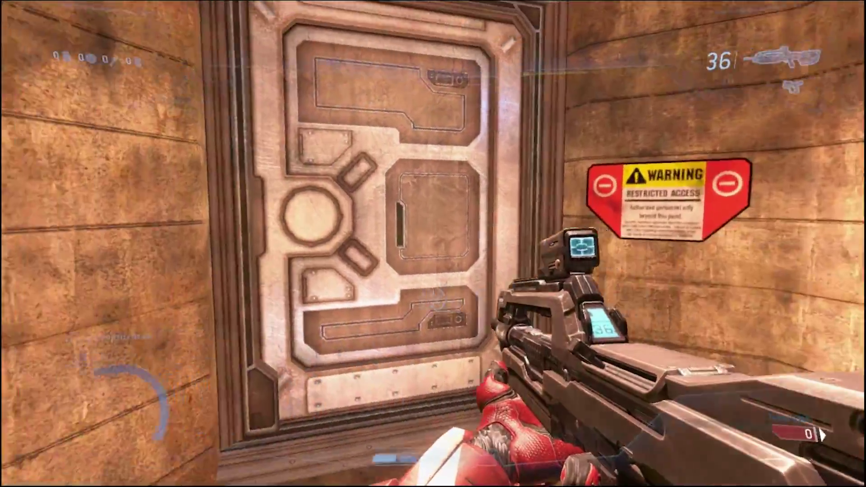
Check the scoreboard and look around the spawn room before heading through the doorway
key(Tab)
key(w)
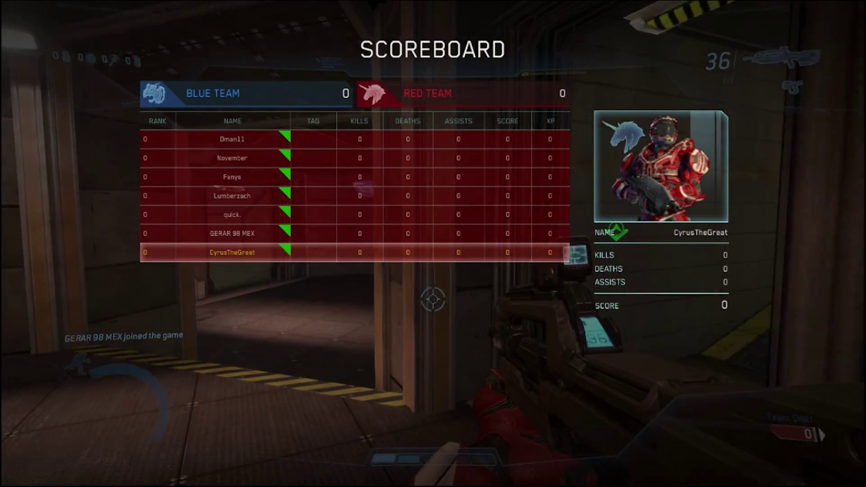
key(w)
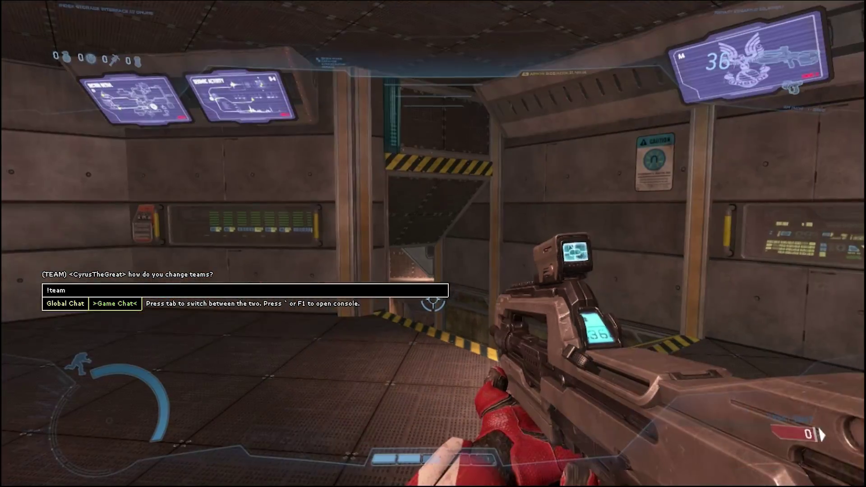
text(ww)
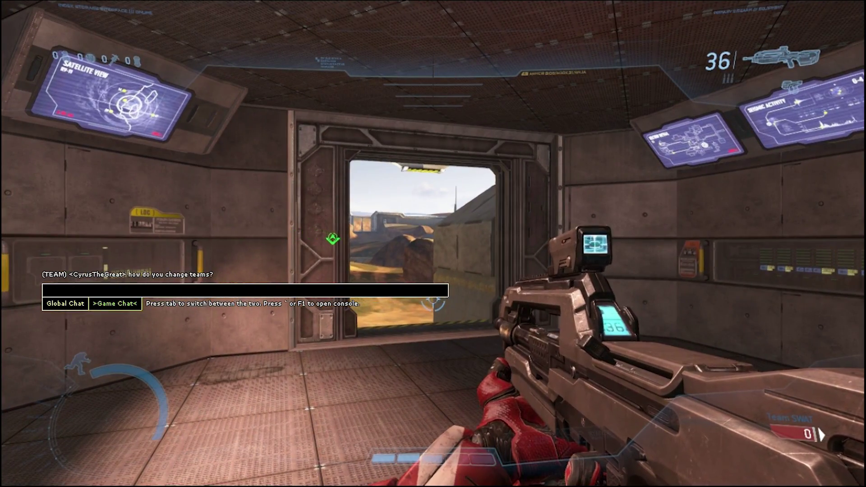
key(Escape)
key(Escape)
key(w)
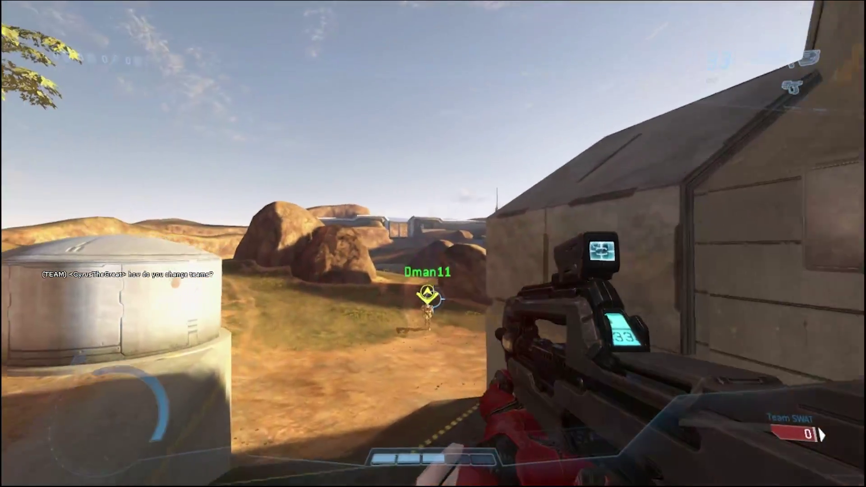
Fire the rifle at the player outside, reload, and check the scoreboard and menu
click(432, 298)
click(433, 297)
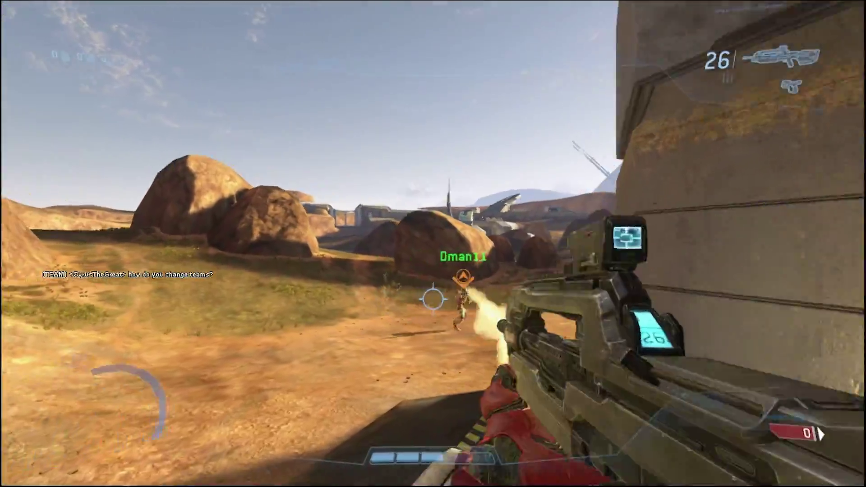
click(432, 298)
click(433, 297)
click(432, 297)
key(r)
key(Tab)
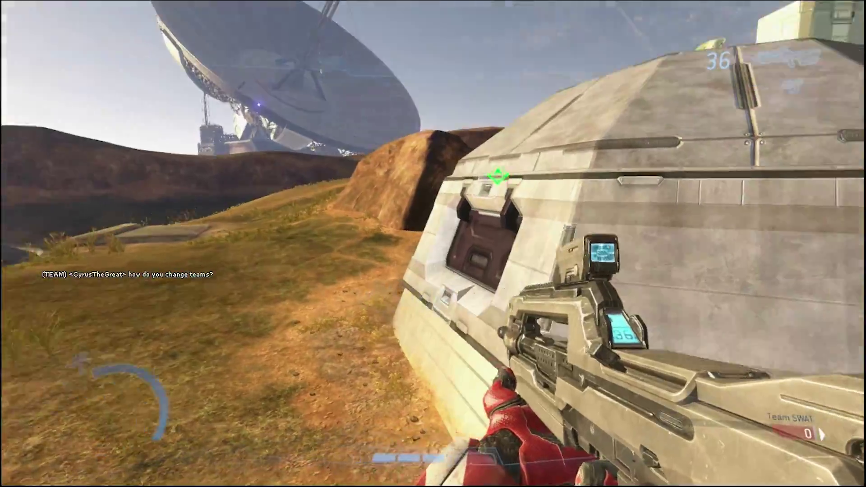
key(Escape)
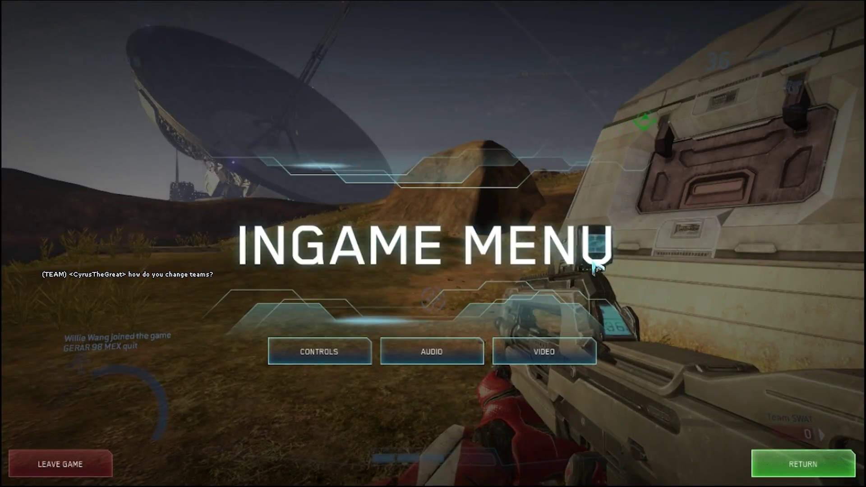
key(Escape)
key(Escape)
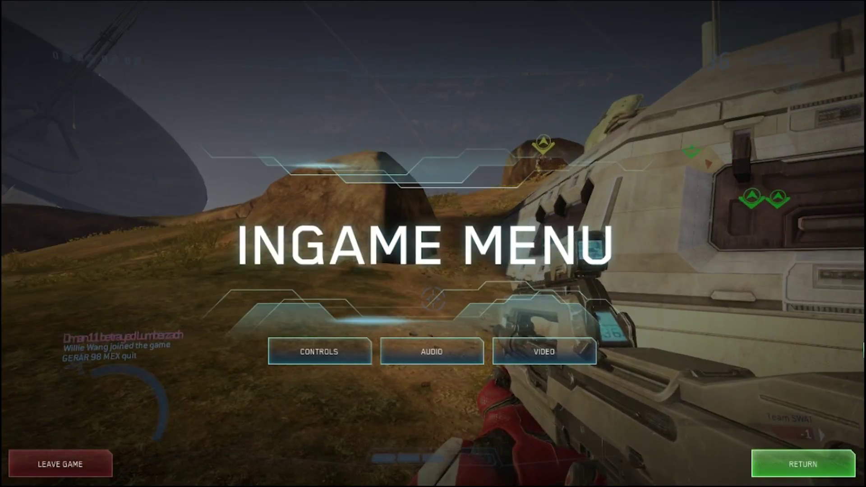
key(Escape)
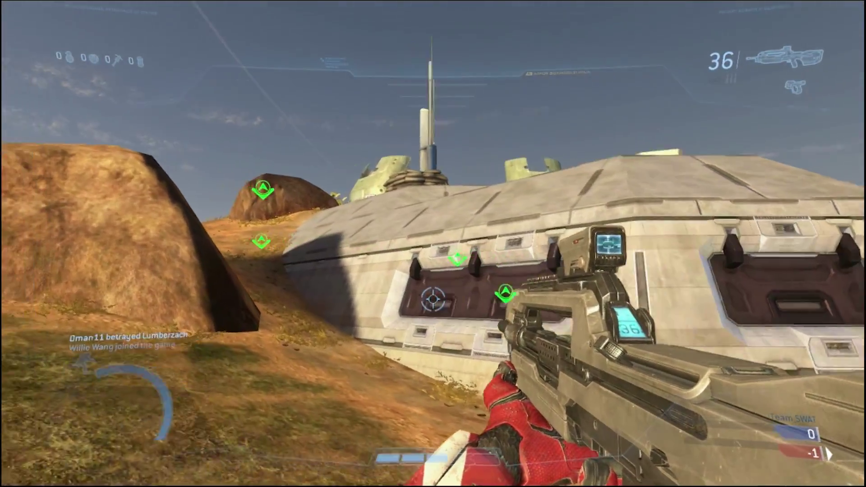
Move out of the spawn building across the field to the mounted-turret platform
key(w)
key(w)
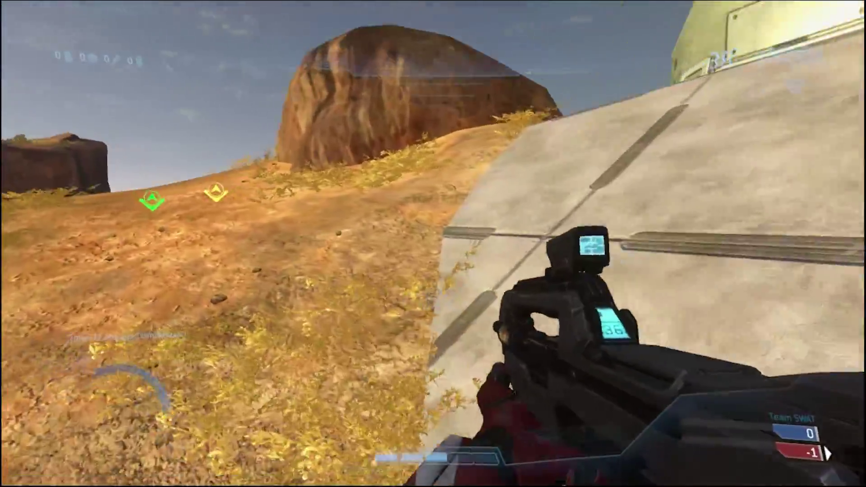
key(w)
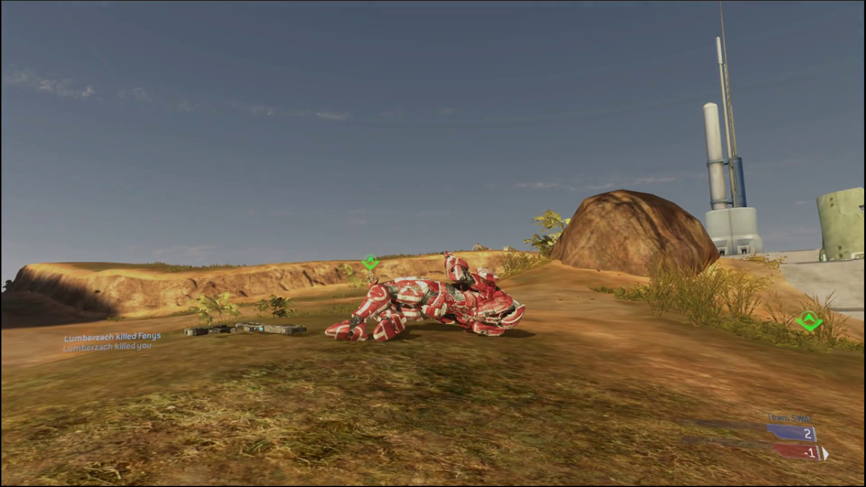
key(w)
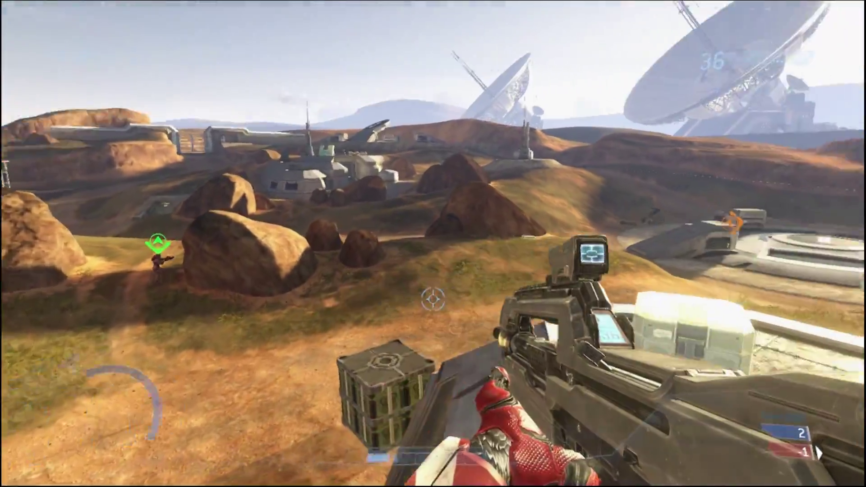
key(w)
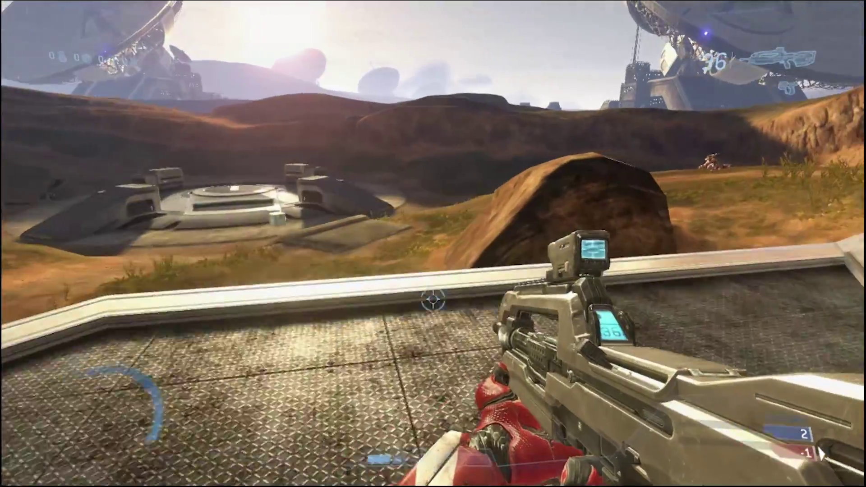
key(w)
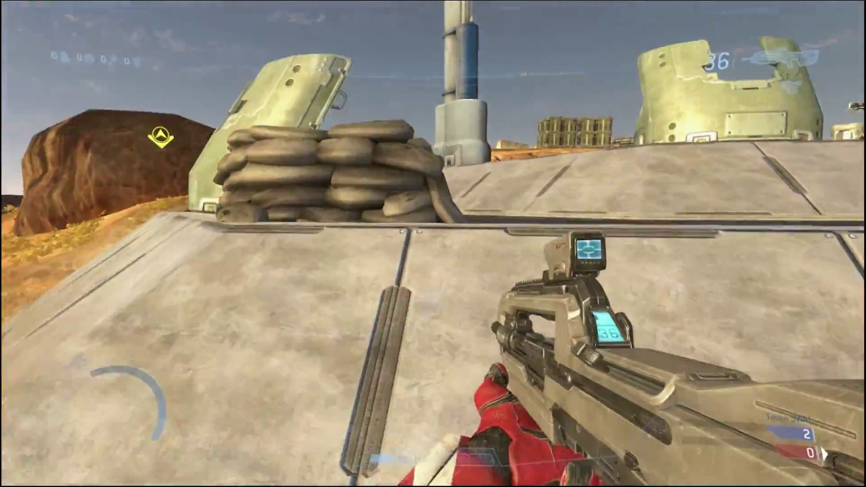
key(w)
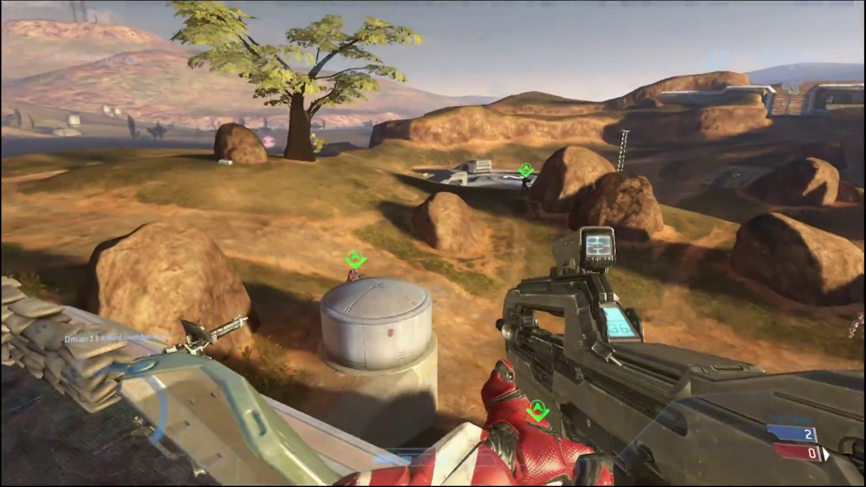
key(w)
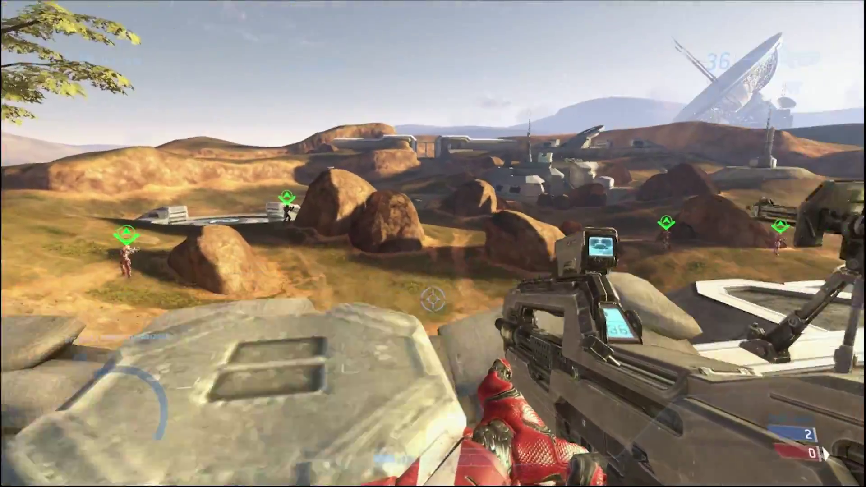
key(w)
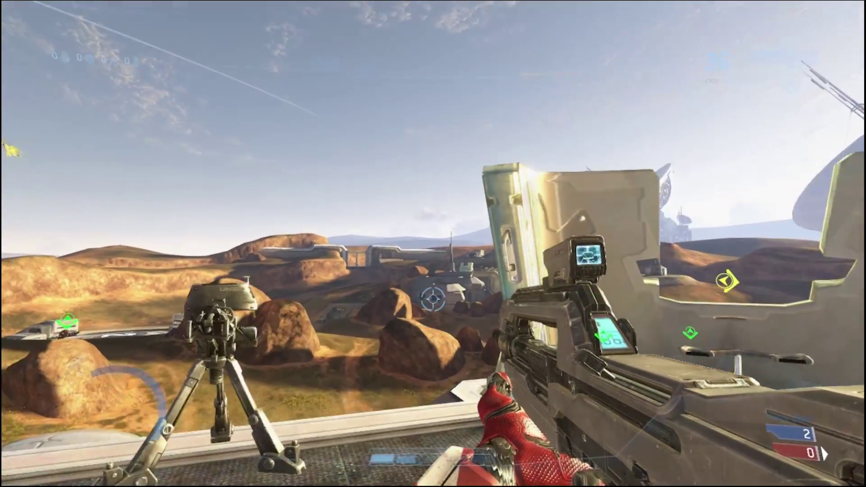